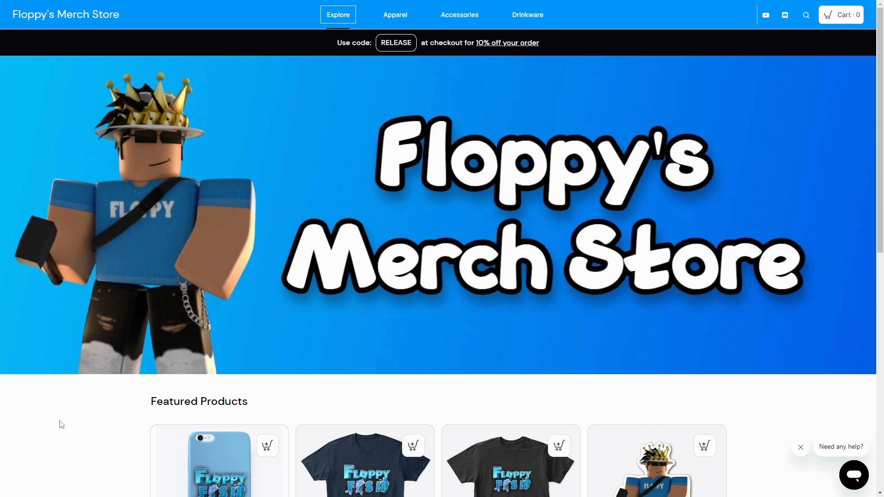
Scroll down Floppy's Merch Store homepage through the Featured Products and their prices
scroll(62, 424, "down", 5)
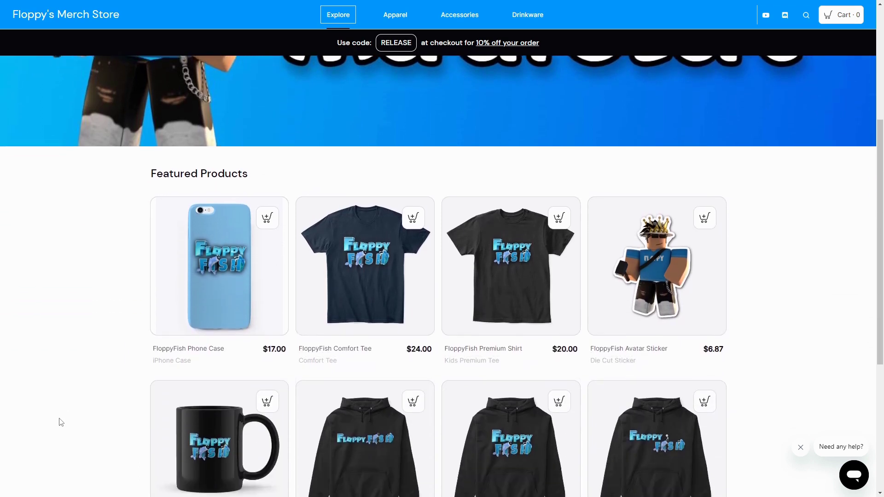
scroll(61, 422, "down", 2)
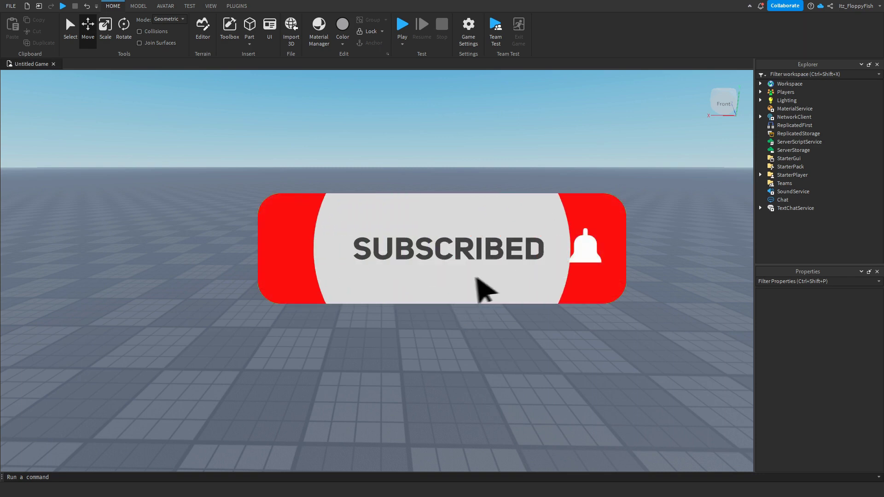
Insert a new block Part into the workspace from the Home tab
left_click(210, 7)
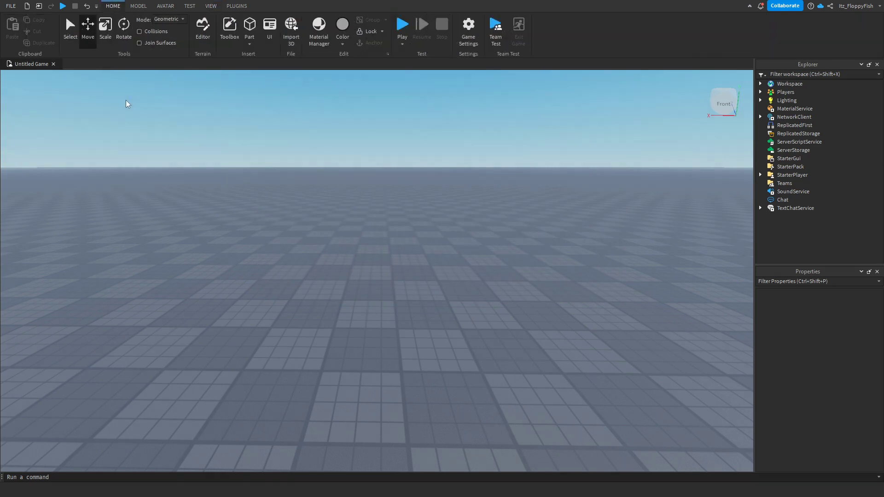
left_click(249, 26)
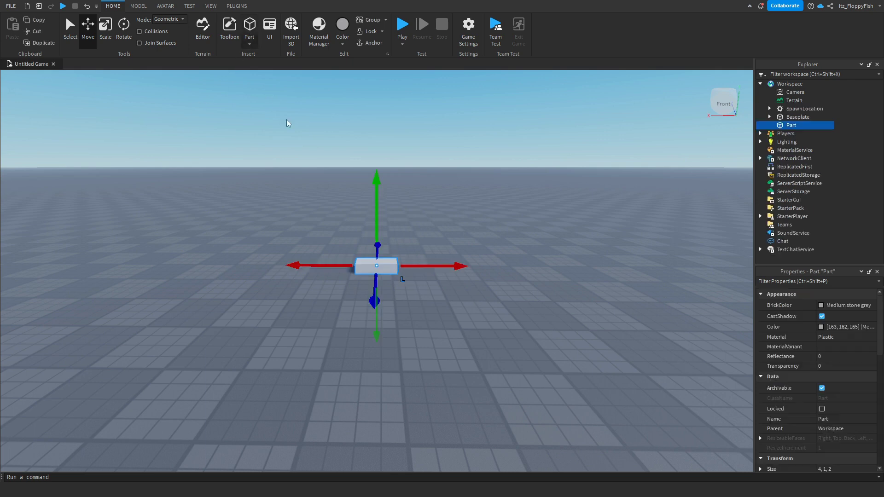
key("f")
right_click_drag(326, 194, 327, 196)
key("w")
Scale the Part into a flat upright wall of 8.2 x 5.6 x 1
left_click(105, 29)
key("w")
left_click_drag(418, 279, 460, 280, "ctrl")
right_click_drag(460, 280, 452, 282)
key("d")
left_click_drag(472, 318, 460, 317, "ctrl")
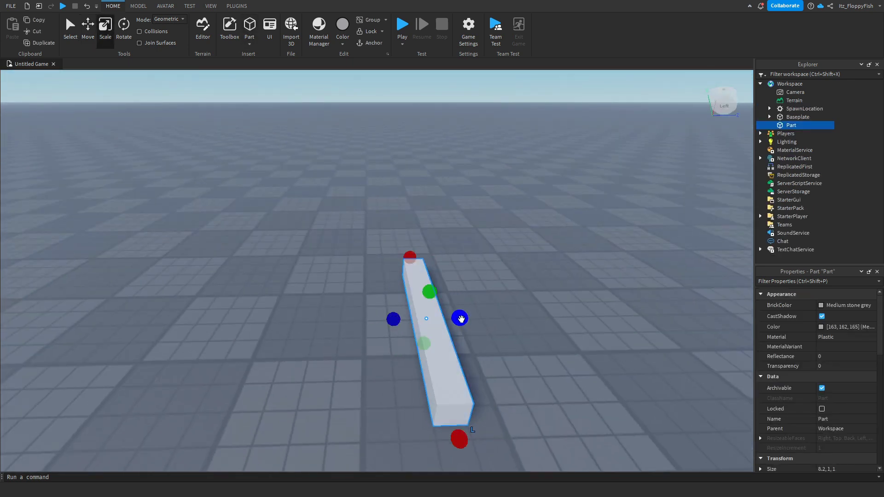
right_click_drag(460, 318, 428, 321)
key("a")
left_click_drag(427, 322, 449, 253)
right_click_drag(450, 252, 385, 224)
right_click_drag(424, 275, 426, 278)
key("s")
key("w")
Reposition the wall part on the baseplate, undoing an unwanted move
left_click(340, 352)
key("w")
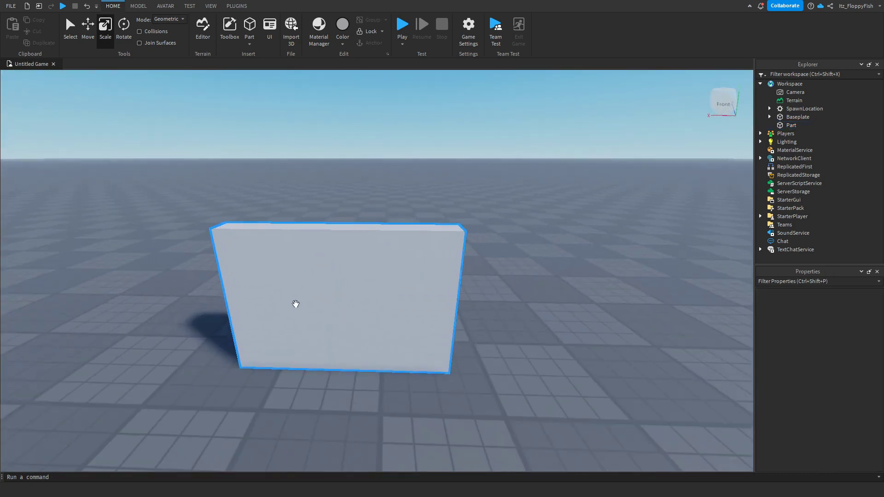
key("s")
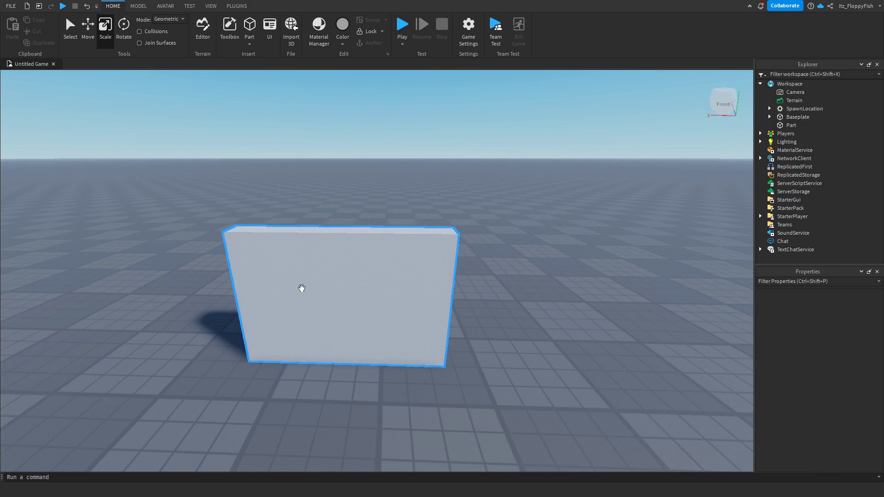
scroll(350, 312, "down", 2)
right_click_drag(349, 312, 349, 311)
key("d")
mouse_move(348, 312)
left_mouse_down()
mouse_move(324, 310)
mouse_move(362, 305)
left_mouse_up()
key("s")
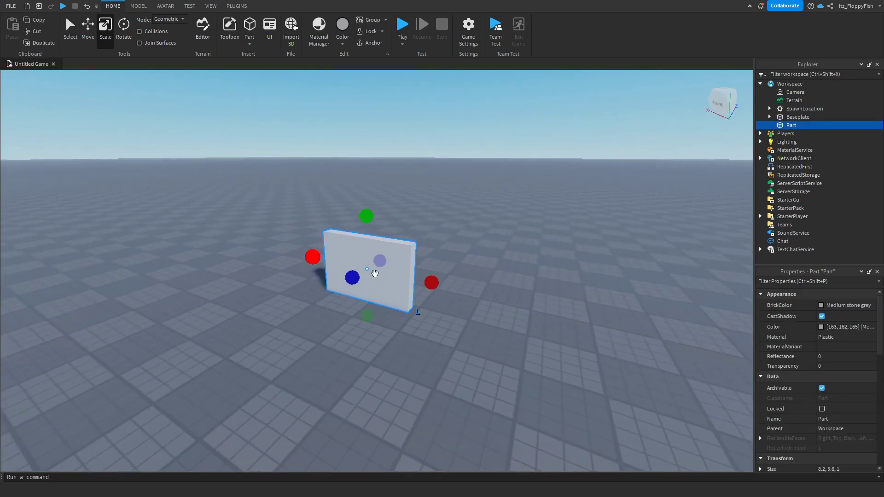
key("w")
key("w")
key("a")
key("s")
right_click_drag(301, 317, 423, 364)
key("s")
key("d")
key("ctrl+z")
left_click(424, 364)
Select the wall part and anchor it in place
key("e")
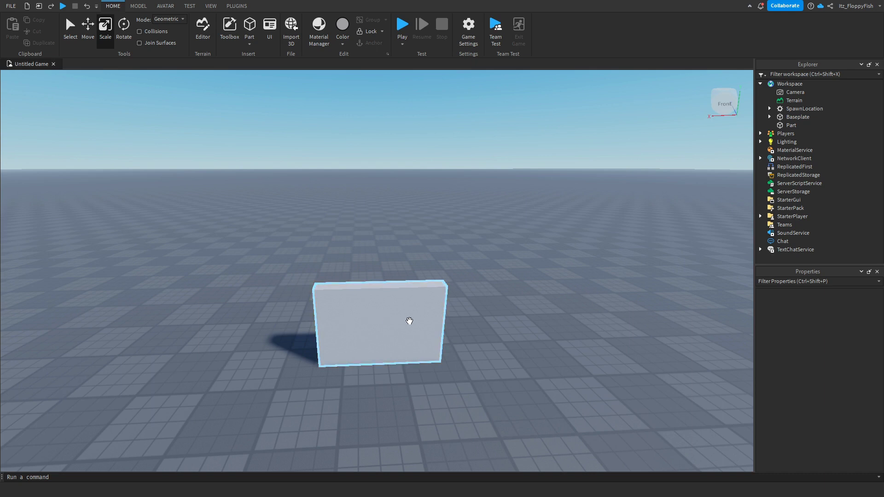
key("w")
right_click_drag(408, 322, 409, 320)
left_click(432, 323)
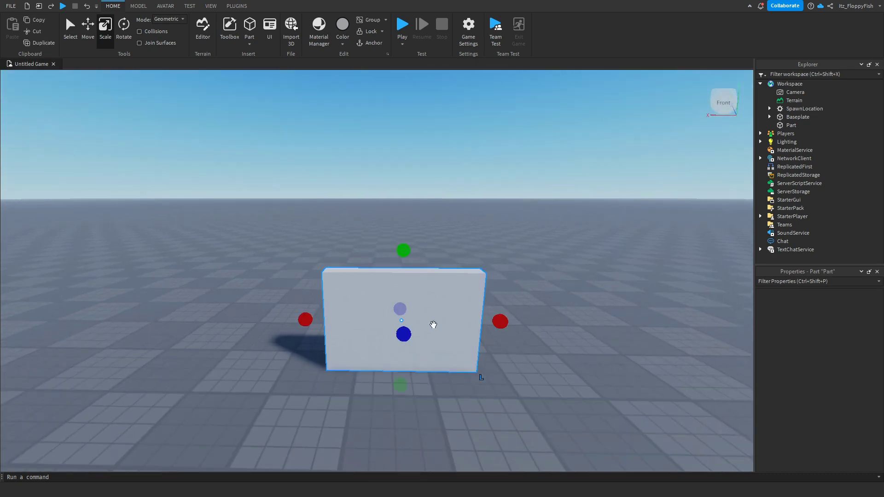
left_click(368, 45)
right_click_drag(513, 180, 511, 177)
Add a SurfaceGui to the Part from Explorer
key("w")
key("q")
right_click_drag(462, 234, 468, 249)
key("s")
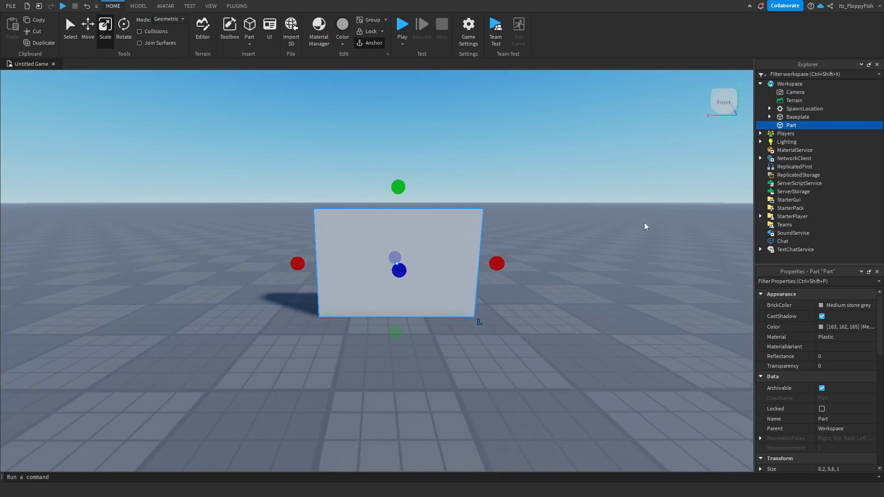
left_click(804, 126)
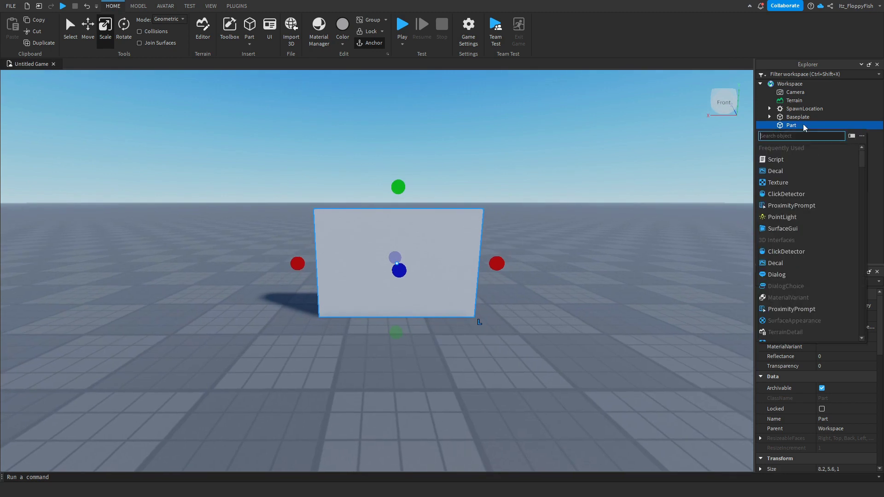
left_click(792, 228)
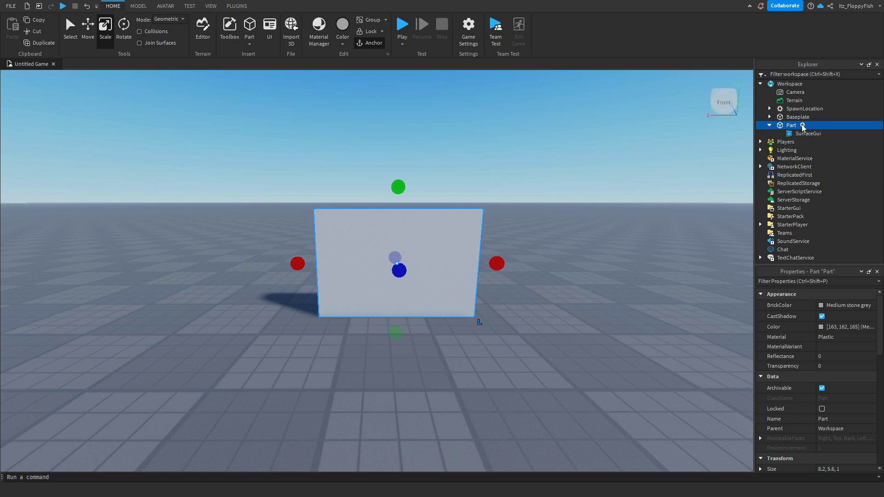
Insert a Frame into the SurfaceGui by searching 'frame'
left_click(813, 134)
left_click(828, 134)
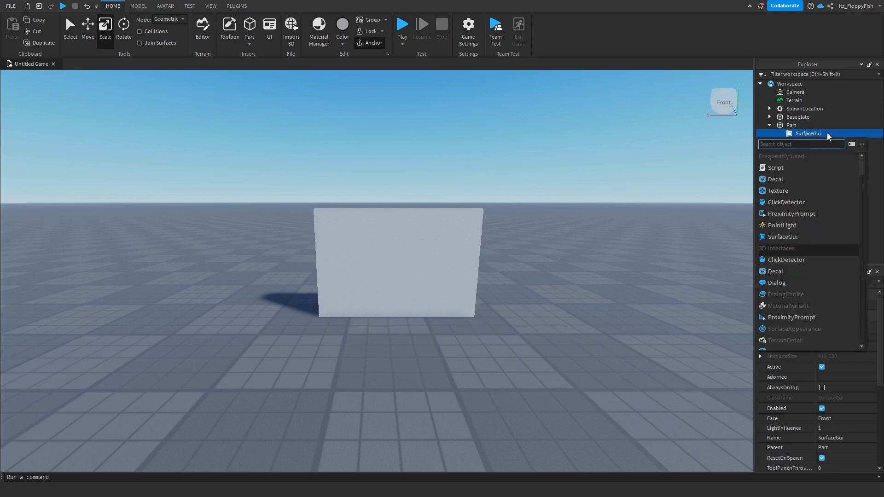
right_click_drag(417, 246, 417, 246)
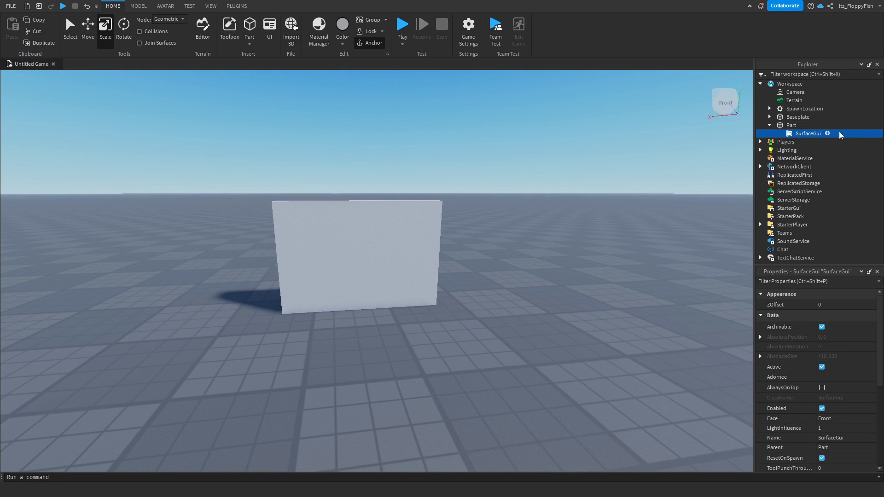
left_click(827, 133)
type("frame")
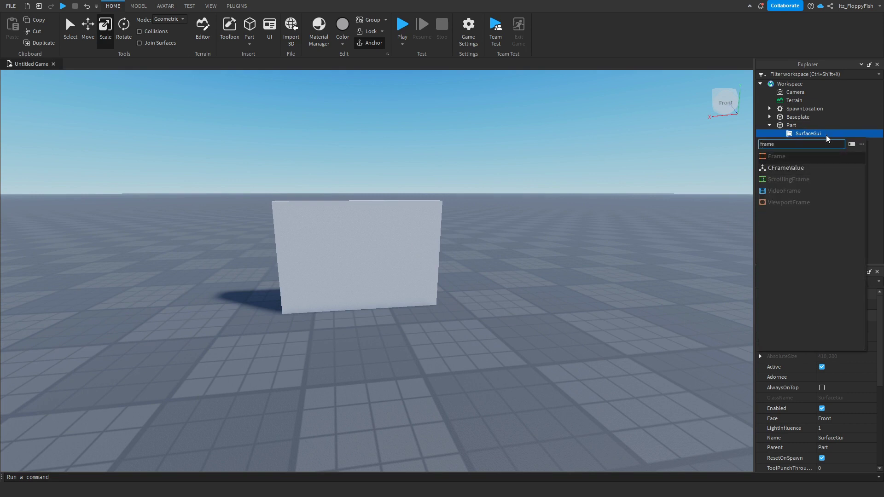
left_click(808, 156)
scroll(422, 205, "up", 4)
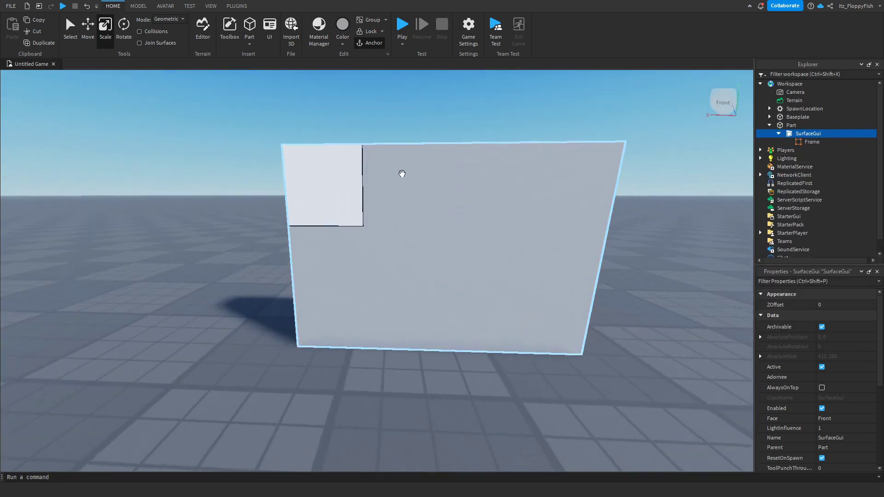
right_click_drag(401, 174, 401, 178)
right_click_drag(296, 280, 296, 280)
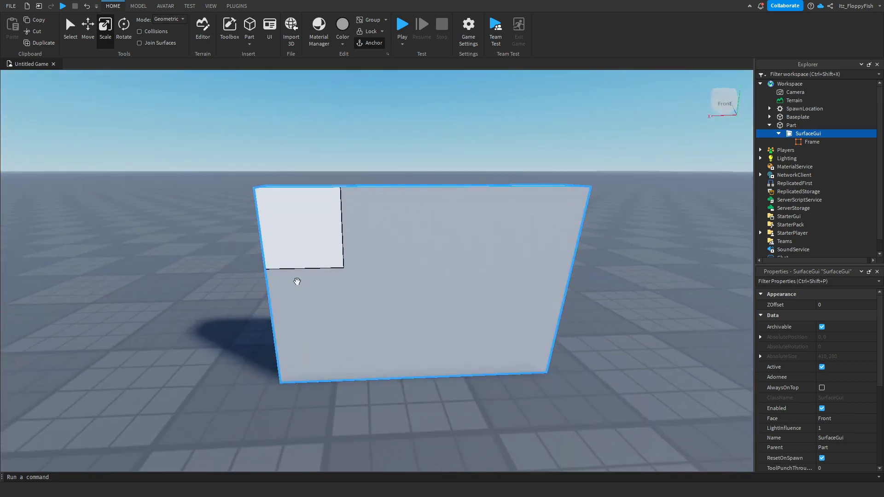
right_click_drag(391, 247, 393, 239)
scroll(554, 240, "down", 4)
scroll(554, 240, "up", 3)
right_click_drag(520, 214, 503, 211)
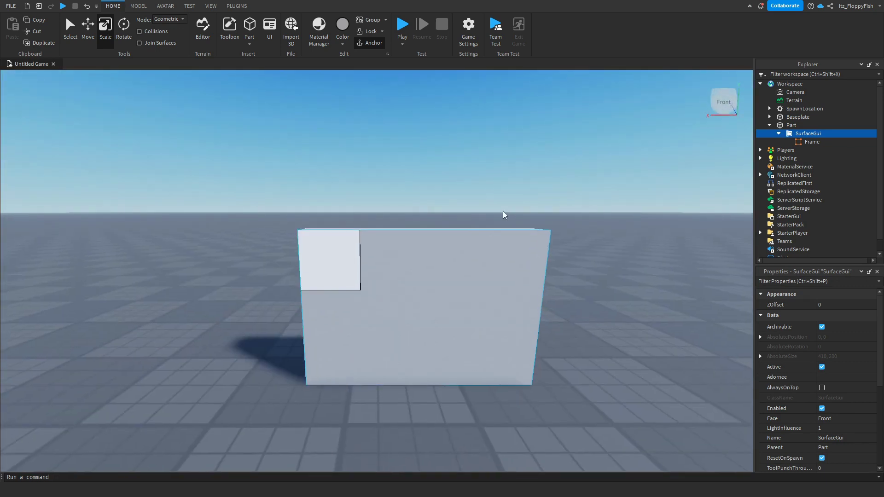
Add a TextButton inside the Frame and select the new button
left_click(812, 142)
scroll(847, 382, "down", 3)
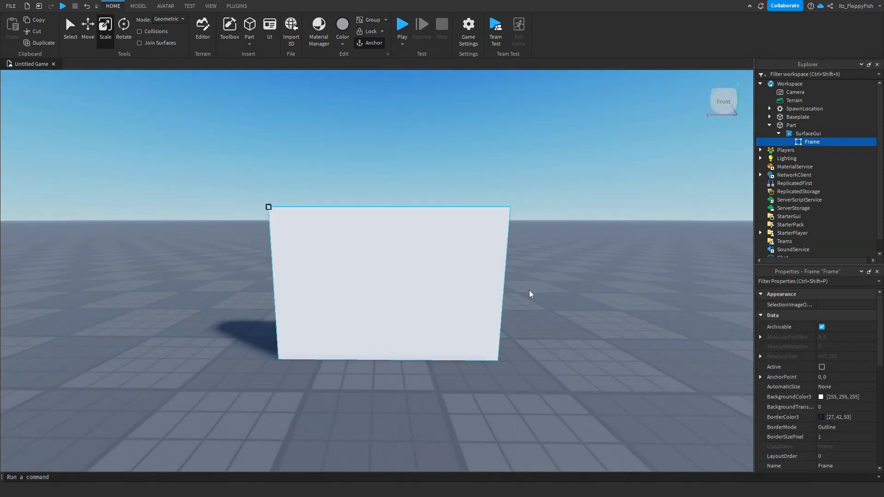
left_click(826, 142)
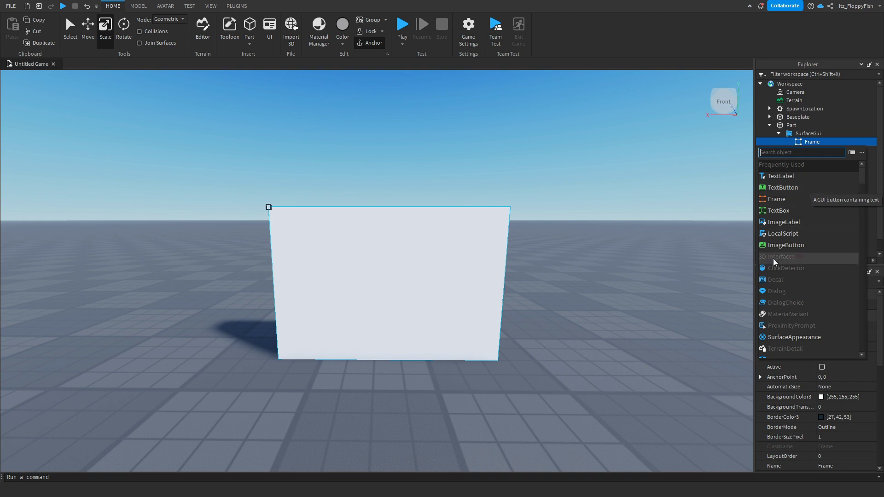
left_click(783, 189)
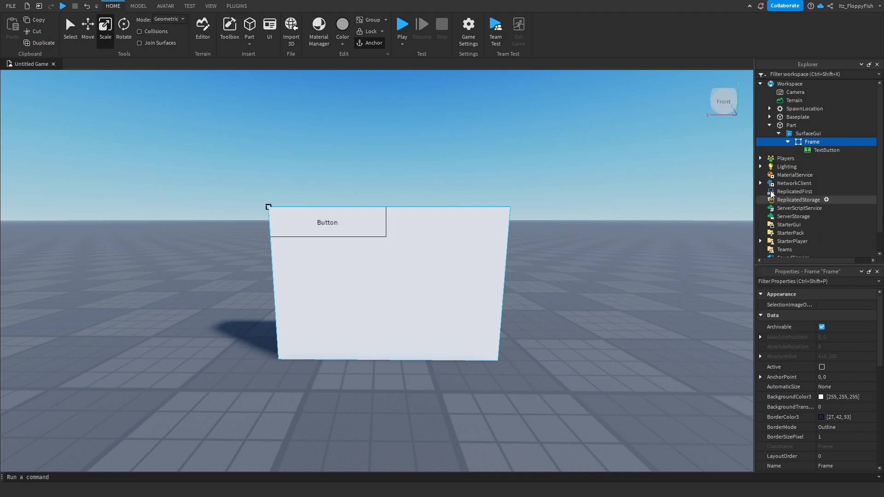
left_click(823, 150)
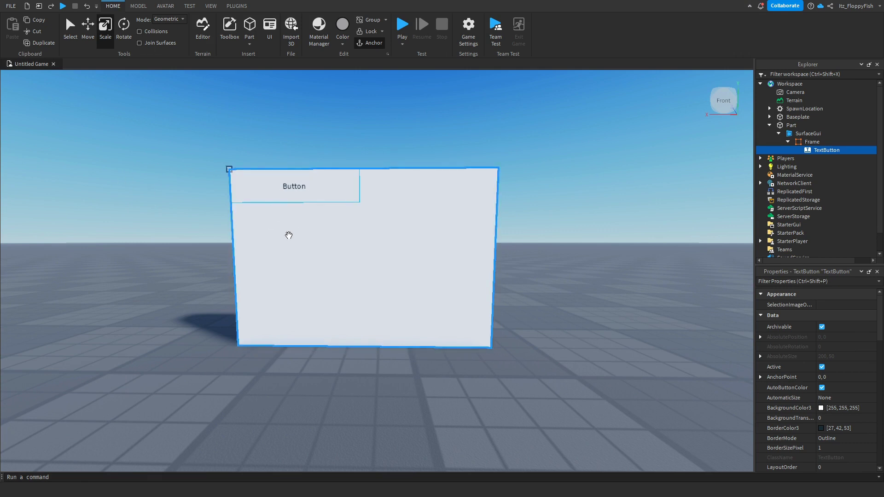
Set the TextButton's Position X offset to 5 pixels
scroll(824, 382, "down", 2)
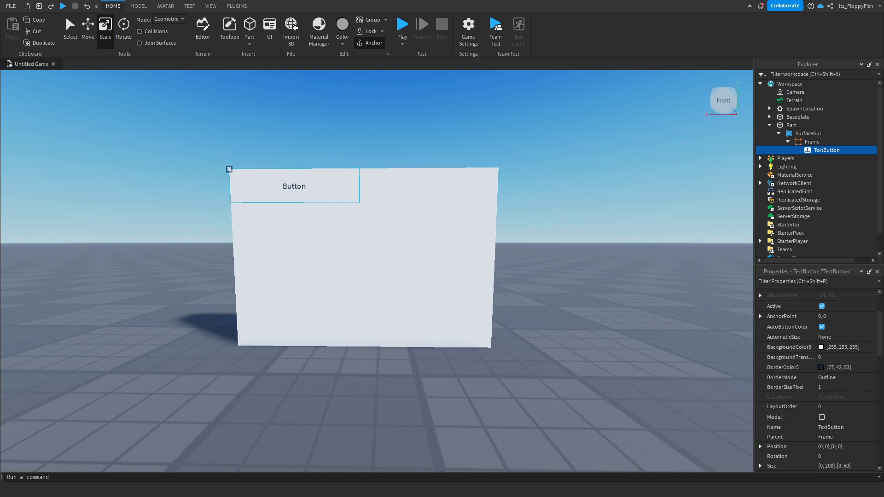
scroll(825, 385, "down", 1)
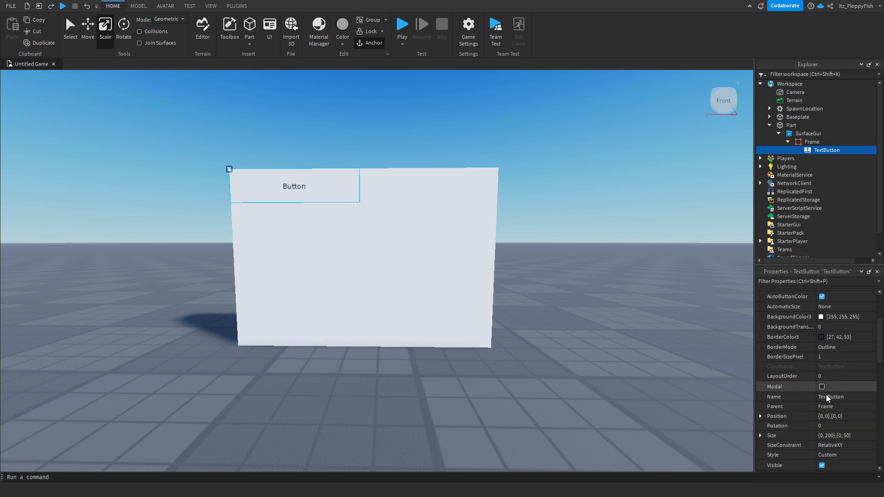
left_click(828, 417)
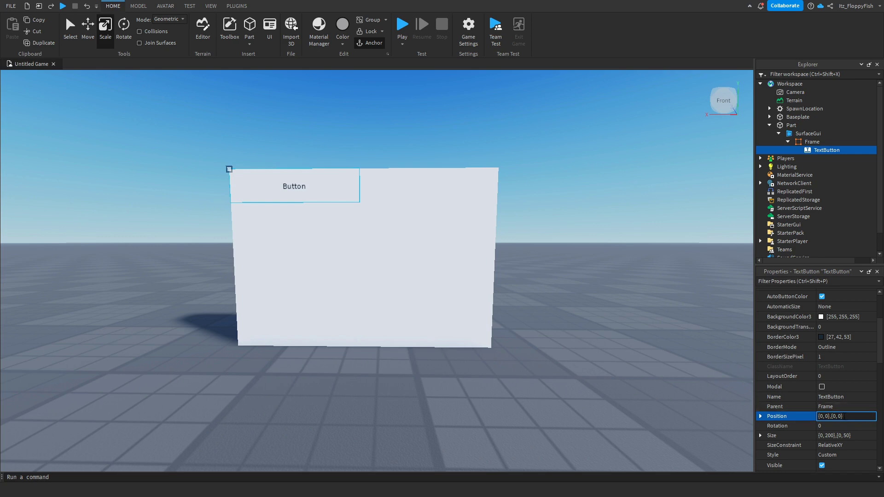
key("BackSpace")
type("5")
key("Return")
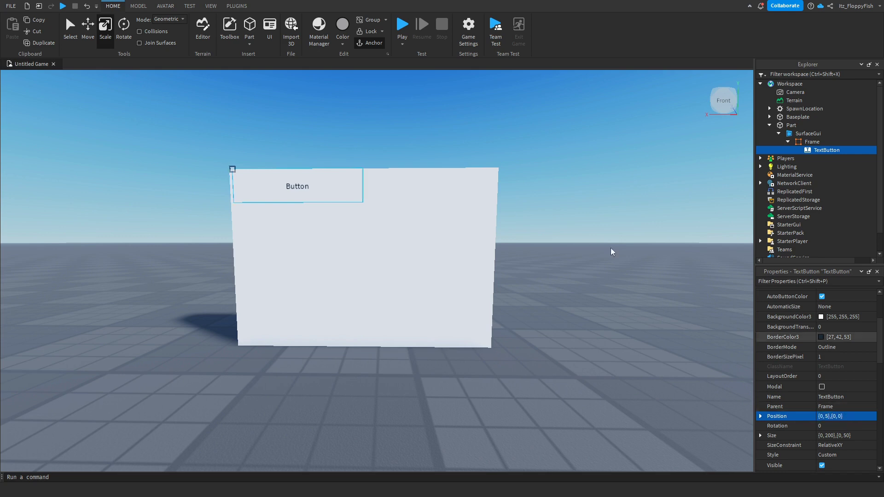
right_click_drag(328, 174, 319, 132)
key("w")
key("a")
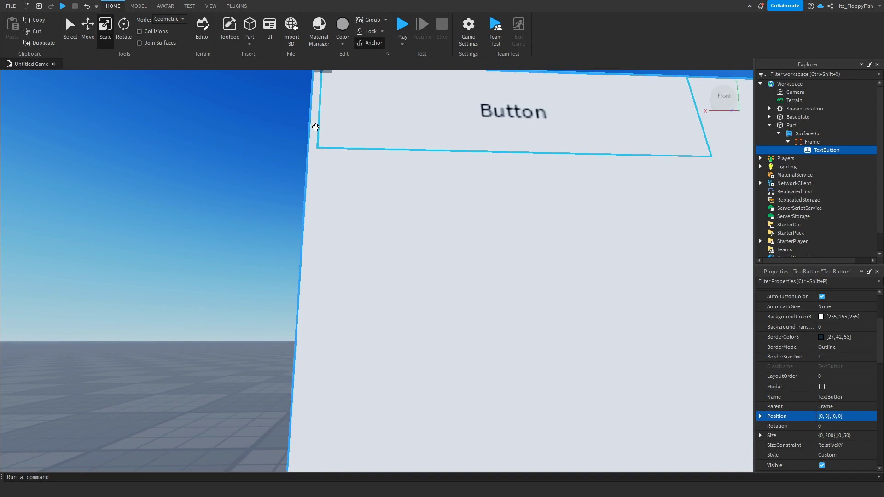
key("s")
scroll(341, 171, "up", 2)
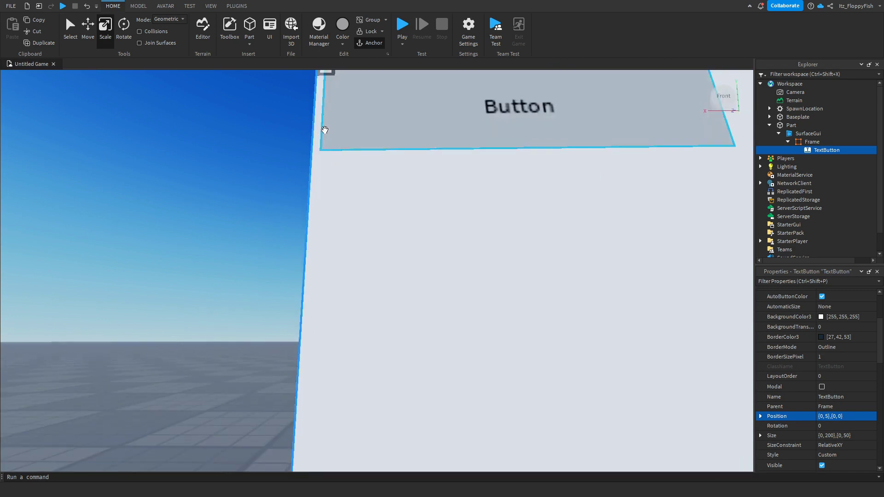
scroll(395, 158, "down", 4)
right_click_drag(395, 158, 501, 276)
key("w")
key("e")
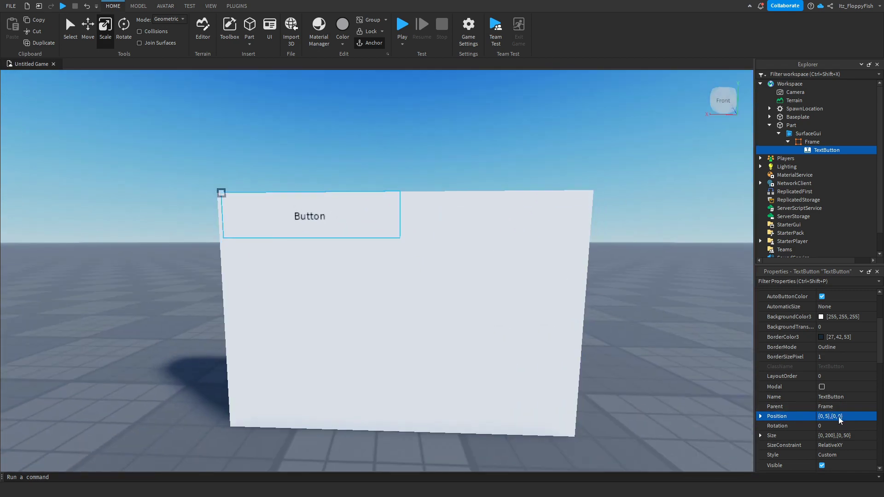
Set the Position Y offset to 10, giving {0, 5},{0, 10}
left_click(838, 417)
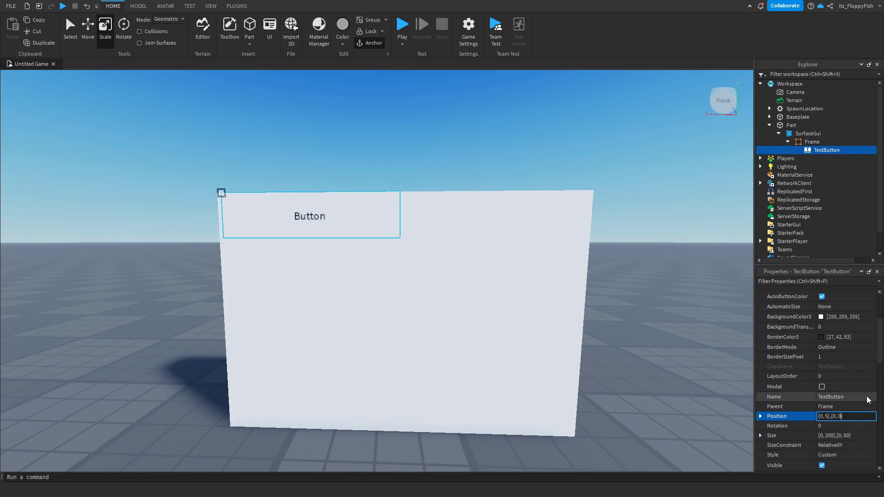
type("10")
key("Return")
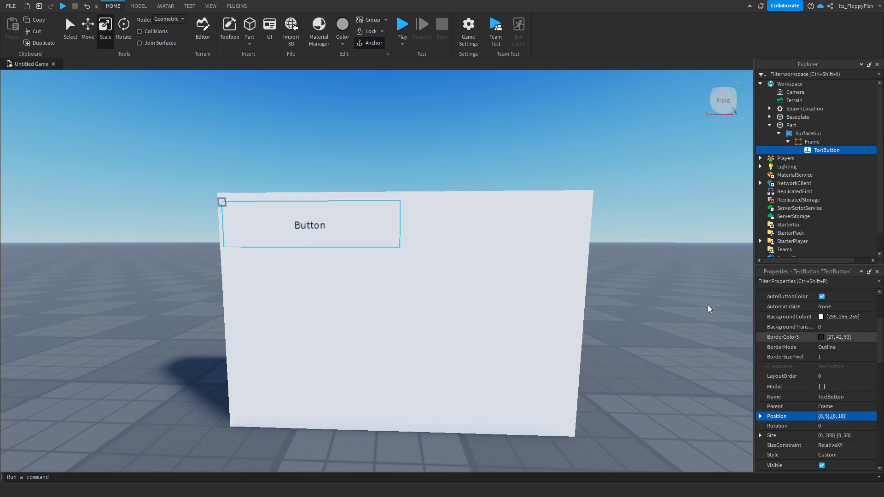
right_click_drag(708, 306, 408, 189)
scroll(315, 194, "up", 3)
scroll(344, 205, "down", 3)
right_click_drag(345, 205, 436, 288)
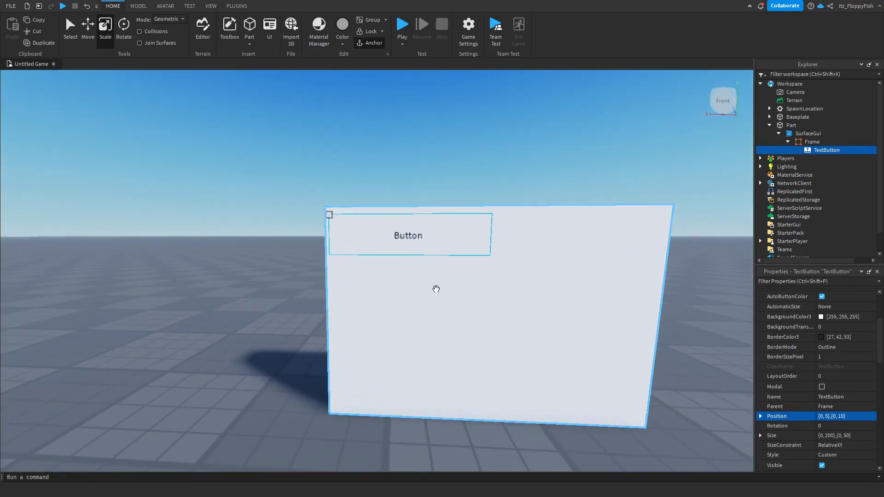
scroll(412, 244, "up", 2)
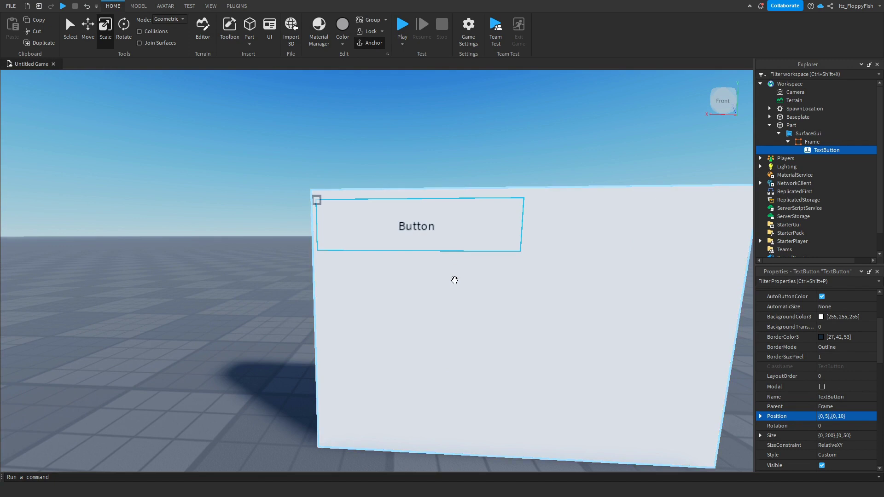
right_click_drag(444, 272, 460, 235)
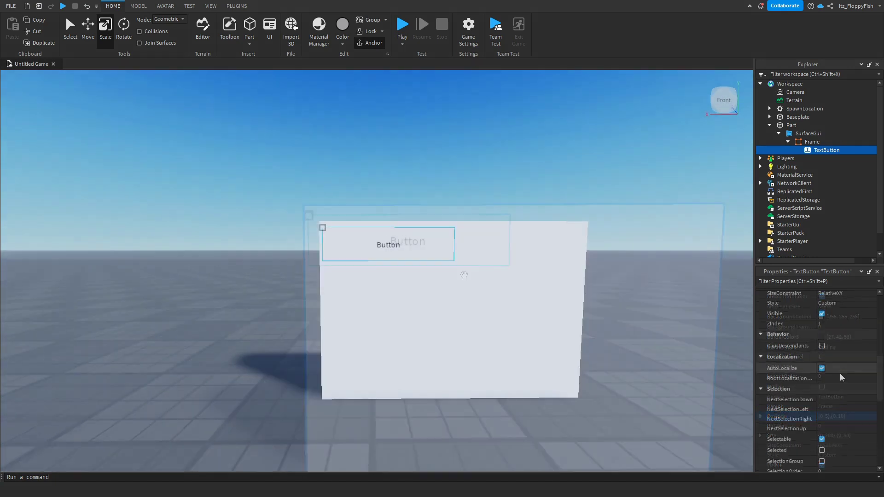
scroll(840, 377, "down", 6)
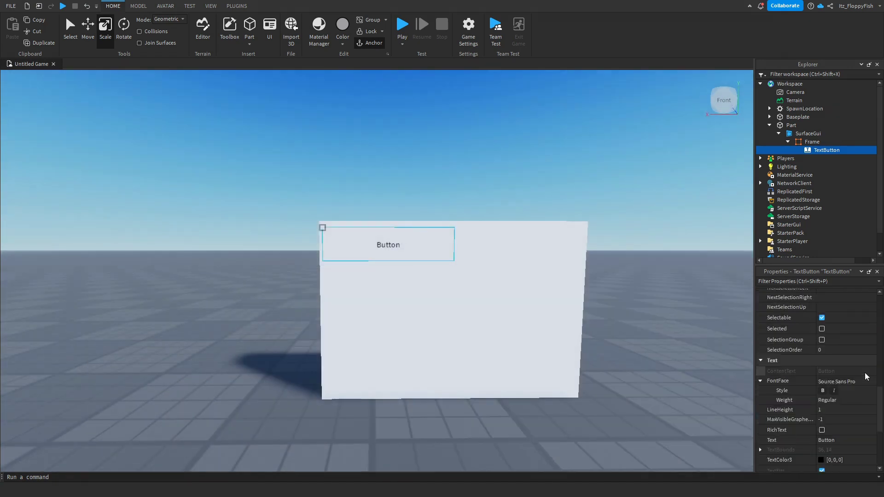
Set the button's FontFace to Fredoka One and enable TextScaled
left_click(849, 323)
left_click(849, 324)
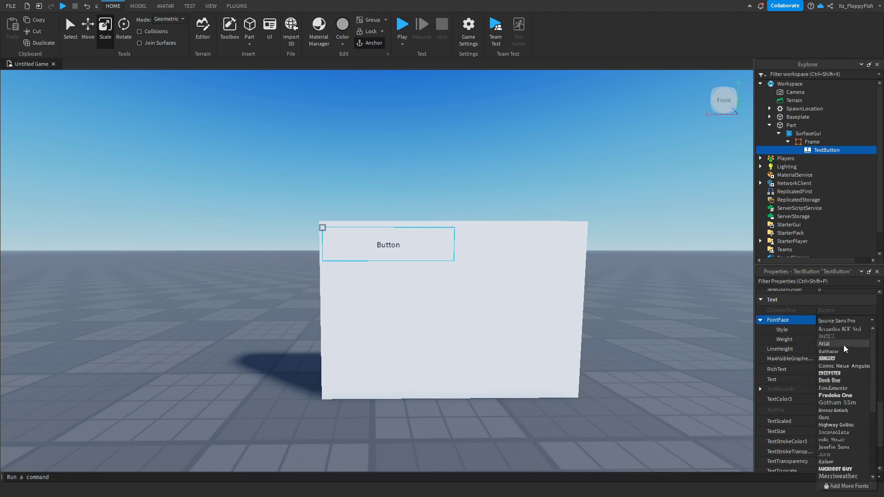
left_click(845, 393)
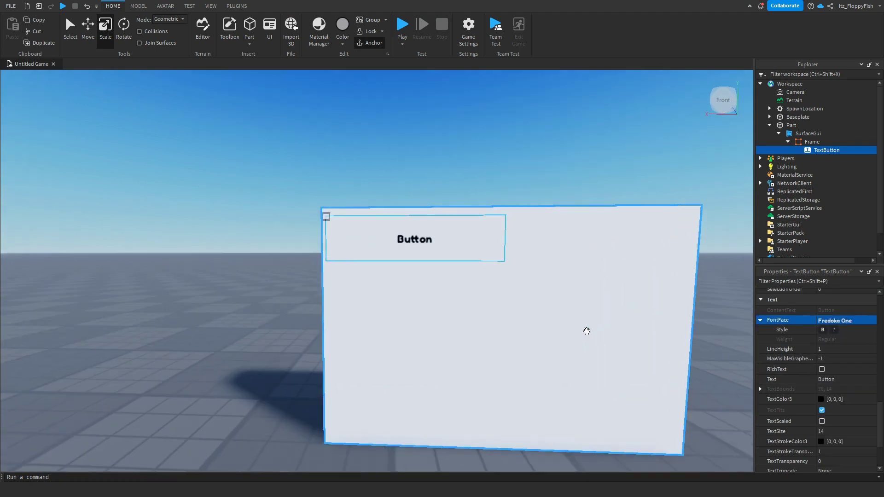
left_click(821, 421)
Change the button's Text from 'Button' to 'Gamepass'
left_click(834, 380)
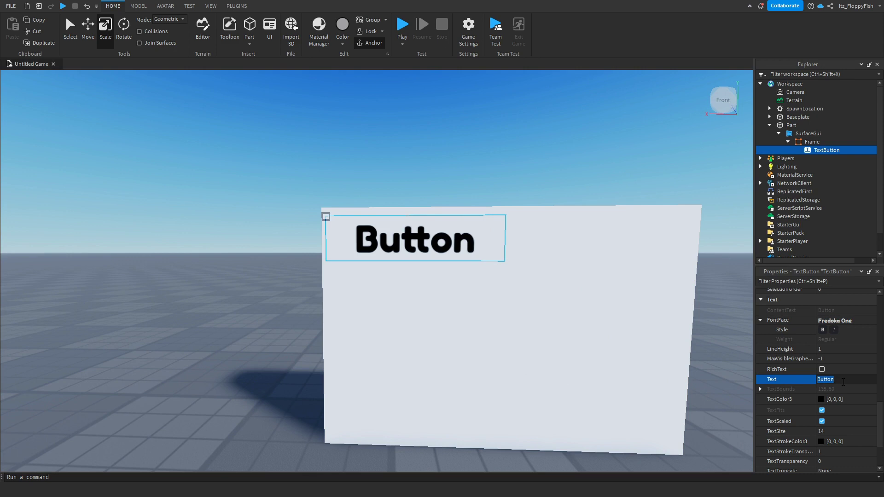
key("BackSpace")
type("Gamepass")
key("Return")
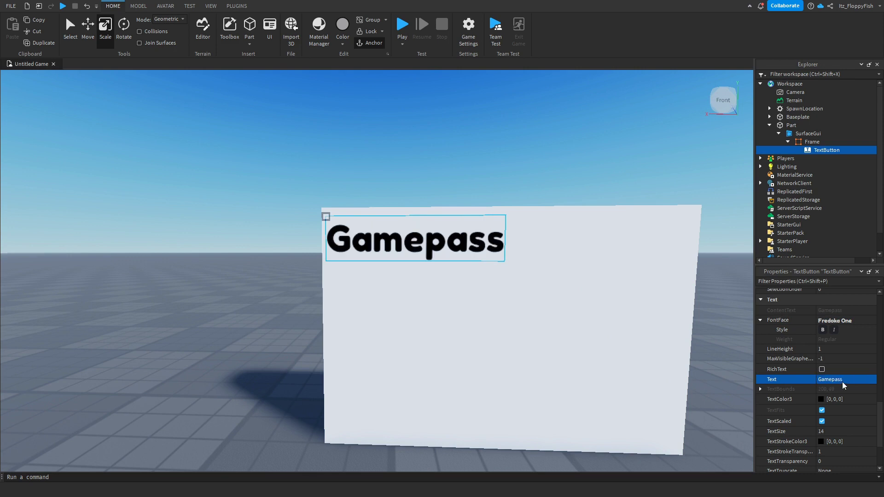
key("s")
right_click_drag(513, 249, 513, 248)
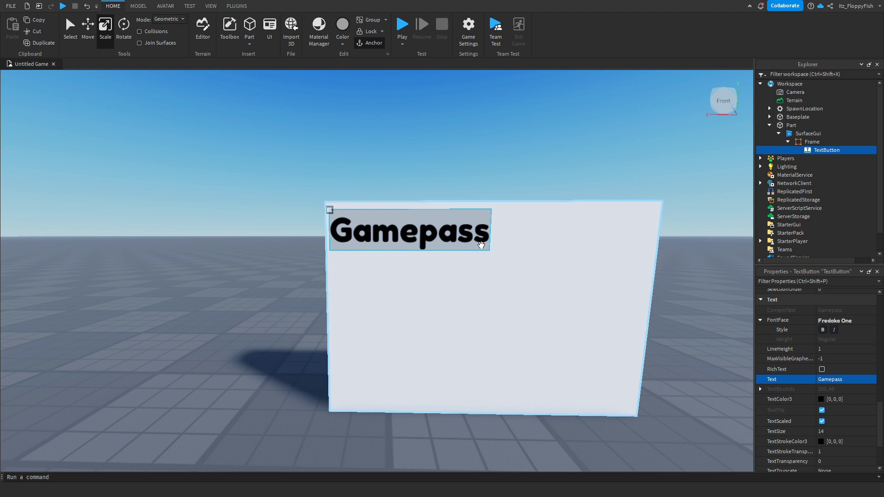
right_click_drag(493, 282, 493, 278)
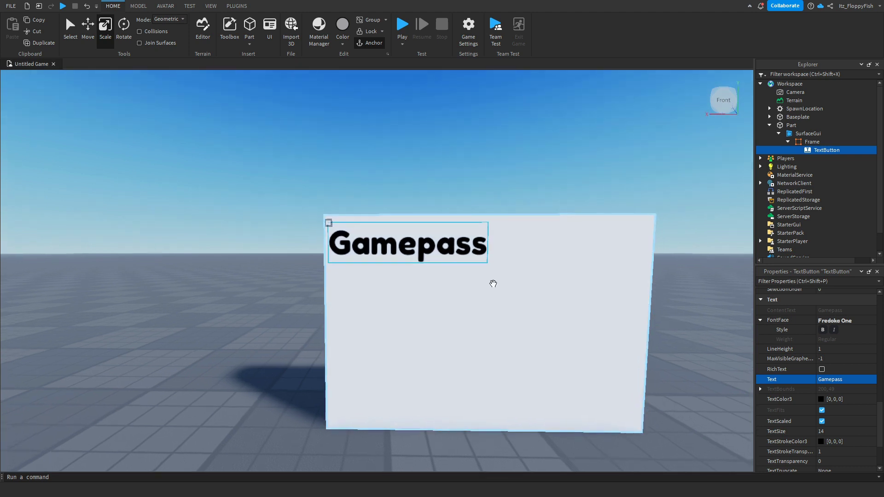
scroll(493, 282, "down", 4)
scroll(450, 252, "up", 3)
scroll(537, 306, "down", 3)
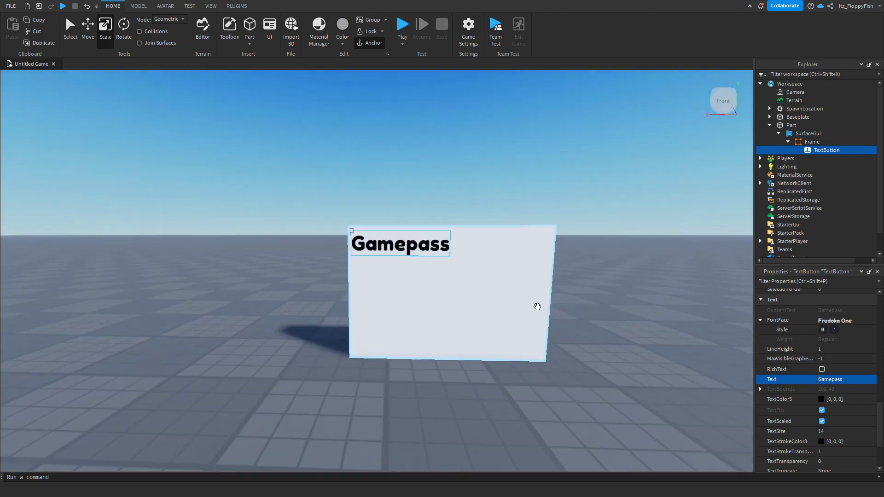
scroll(586, 331, "up", 3)
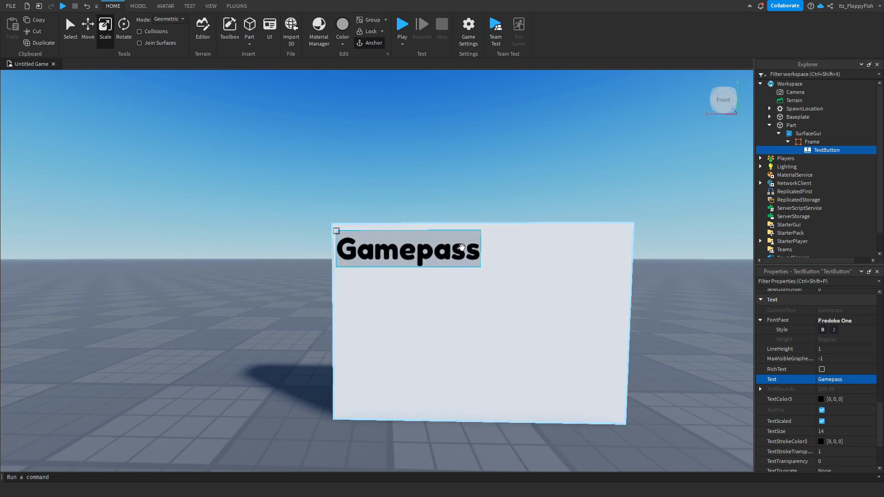
right_click_drag(460, 253, 459, 258)
scroll(459, 257, "down", 2)
Add a LocalScript under the TextButton and replace its contents with the pasted gamepass purchase script
left_click(846, 150)
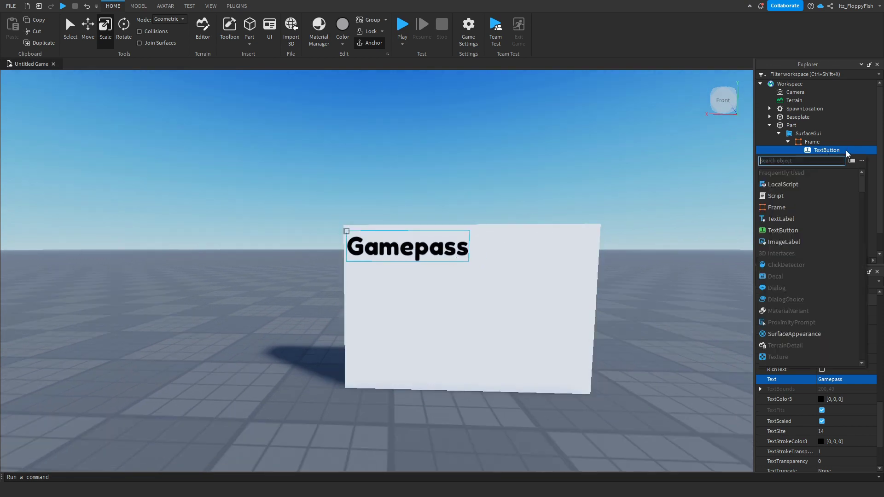
left_click(813, 183)
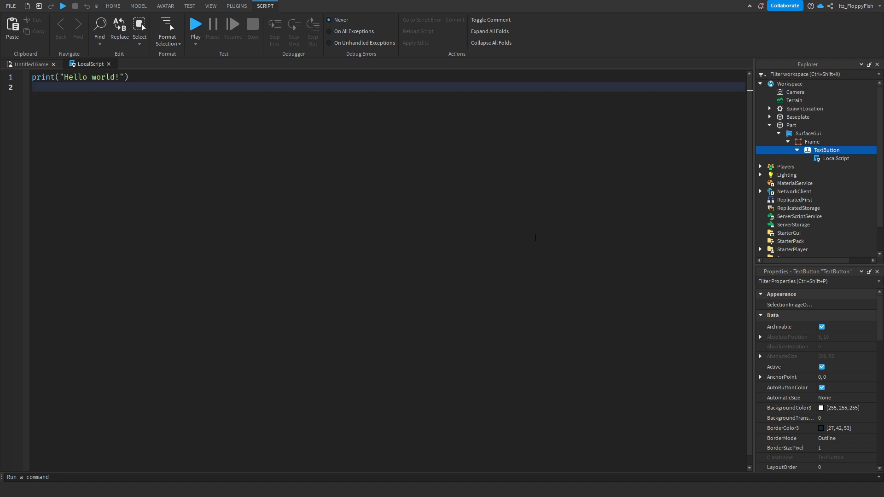
key("ctrl+a")
key("BackSpace")
key("ctrl+v")
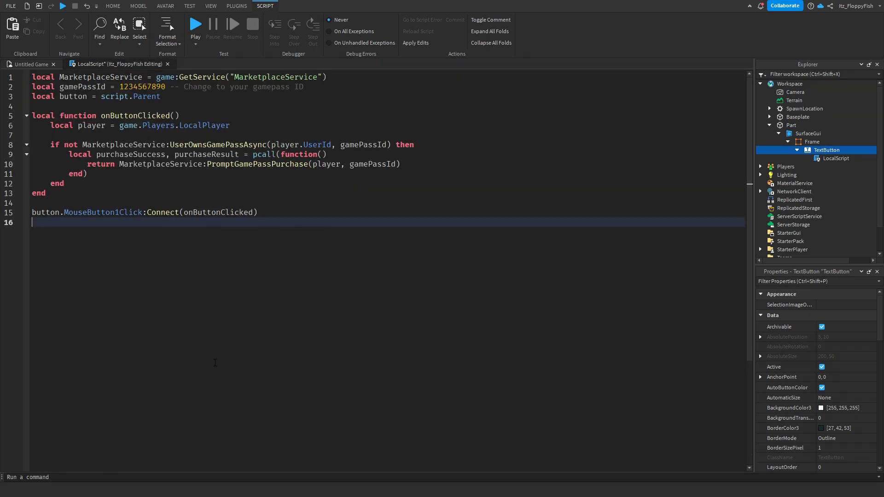
Replace the placeholder gamePassId with 119149111 and save the script
double_click(134, 87)
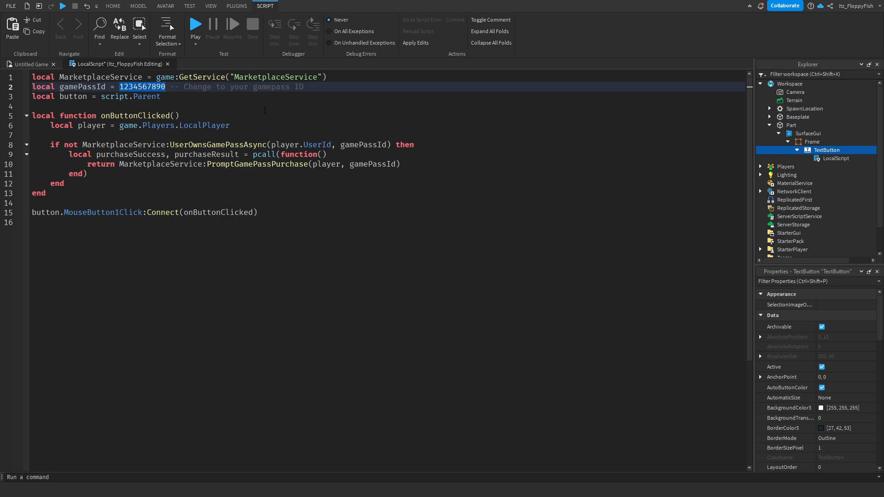
key("BackSpace")
type("119149111")
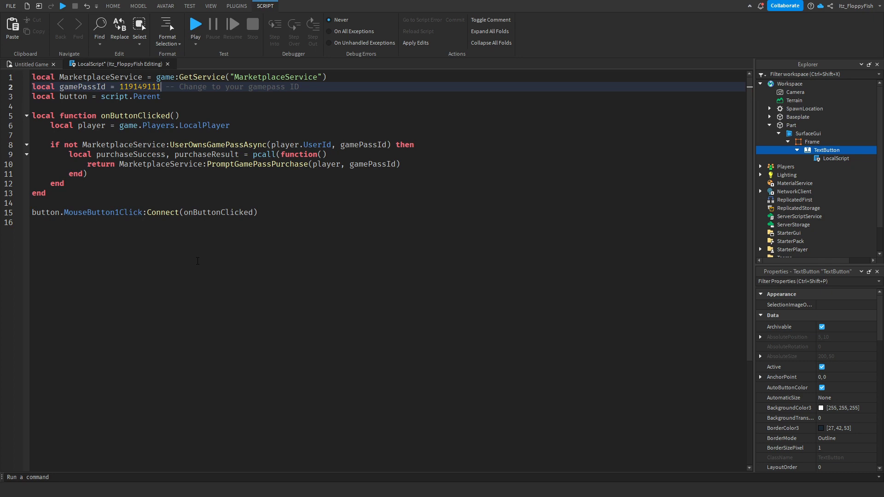
double_click(131, 87)
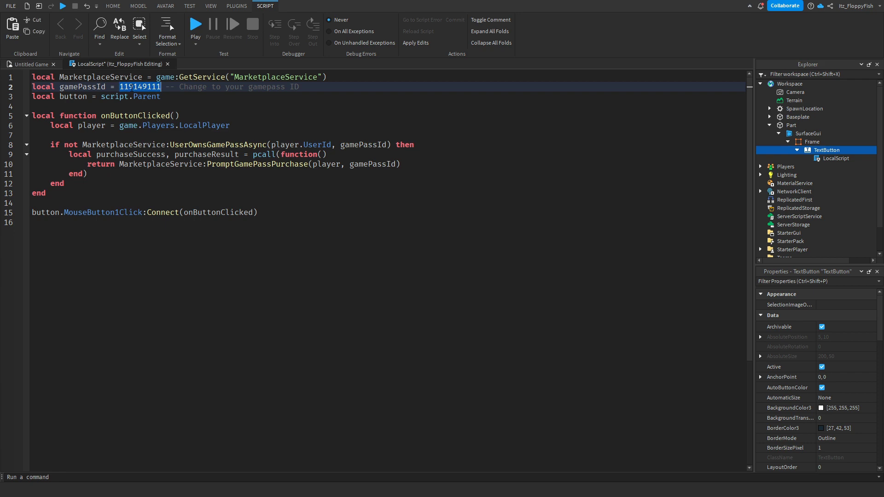
left_click(466, 307)
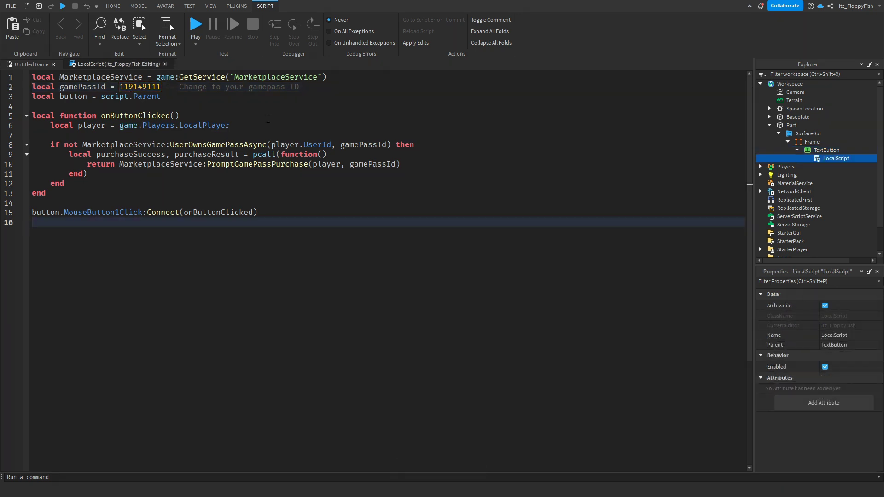
Close the LocalScript tab and select the SurfaceGui in Explorer
left_click(165, 64)
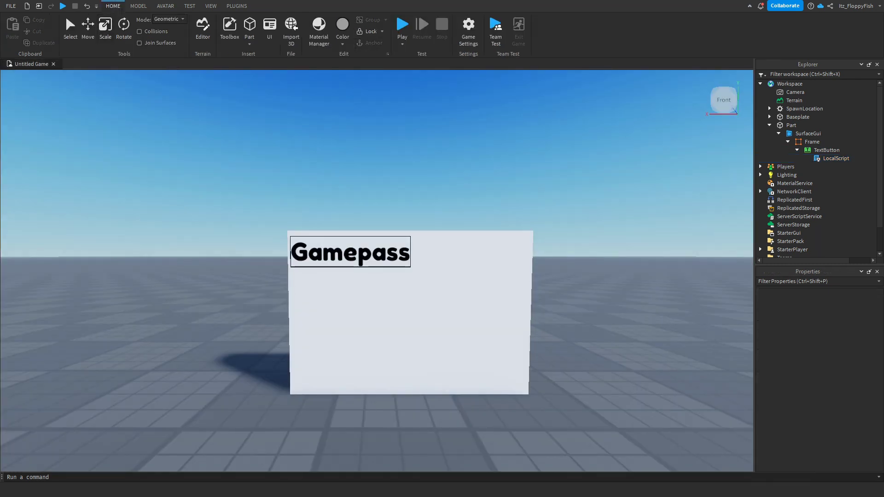
left_click(778, 134)
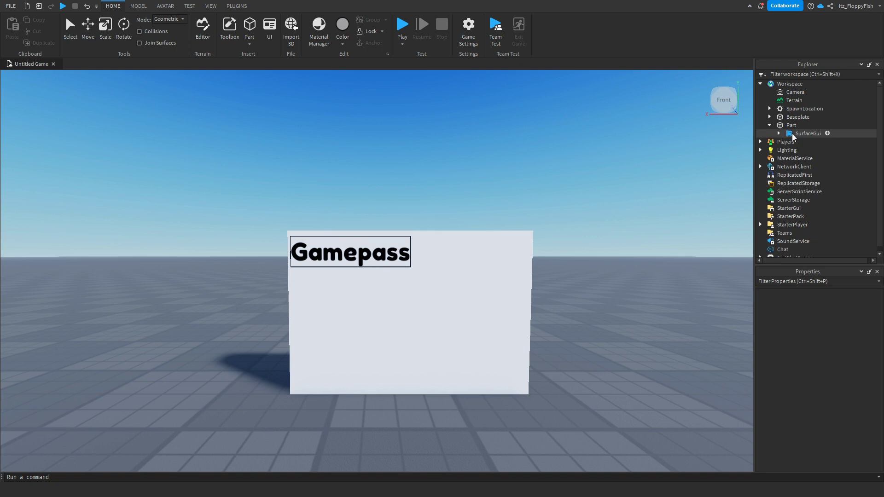
left_click(793, 135)
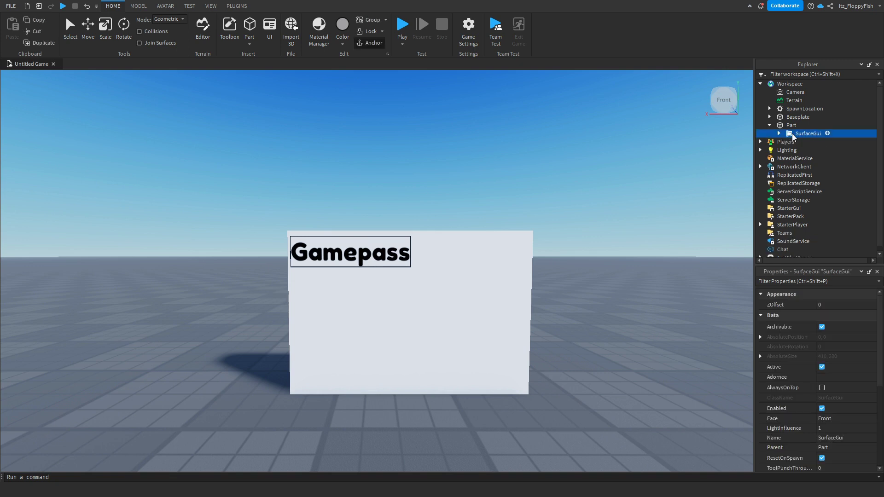
scroll(805, 235, "down", 1)
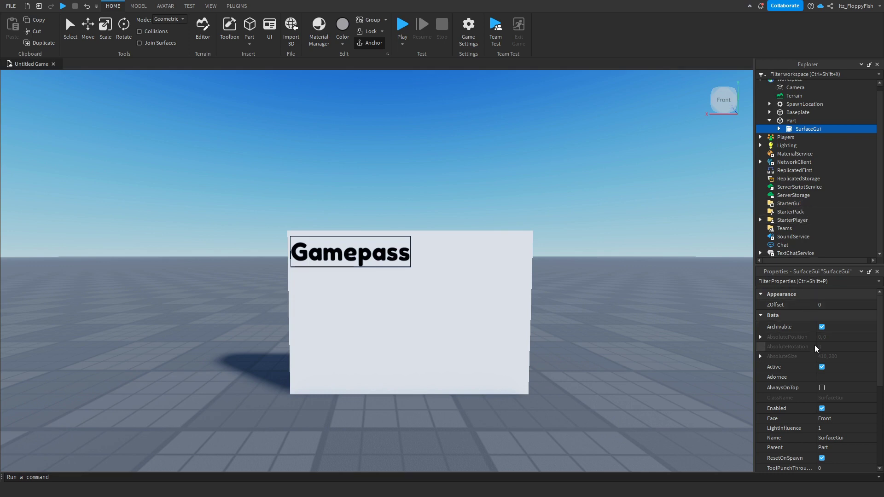
scroll(815, 338, "down", 3)
scroll(816, 339, "up", 3)
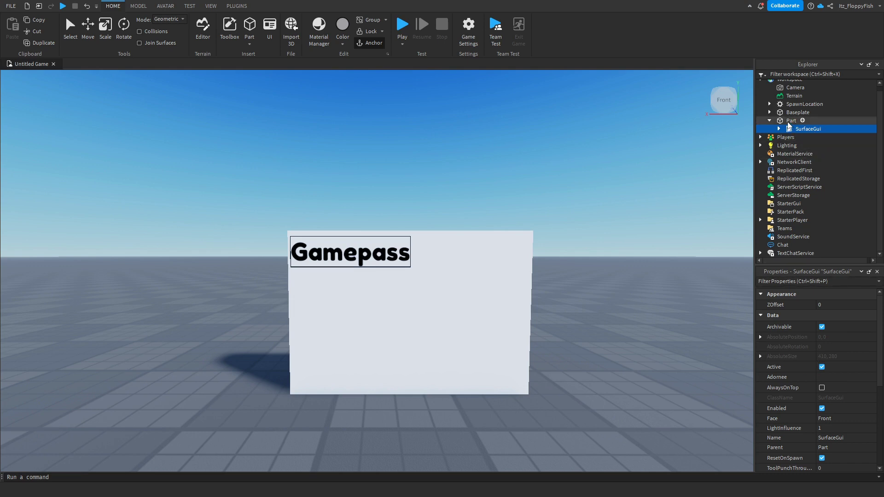
scroll(814, 368, "down", 2)
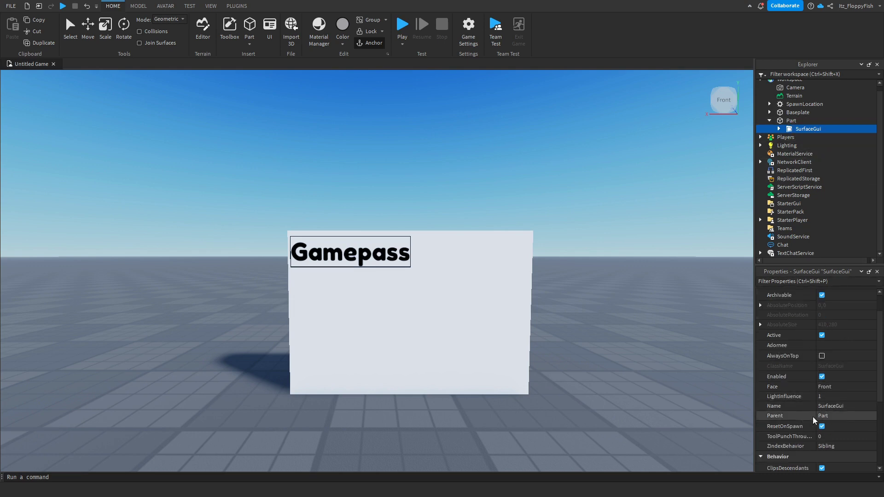
Change the SurfaceGui's Parent to StarterGui
left_click(826, 416)
left_click(788, 203)
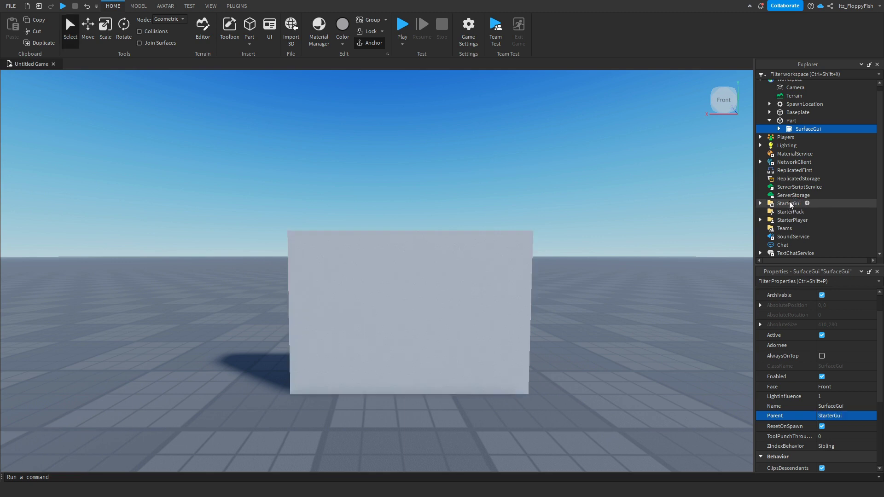
left_click(760, 199)
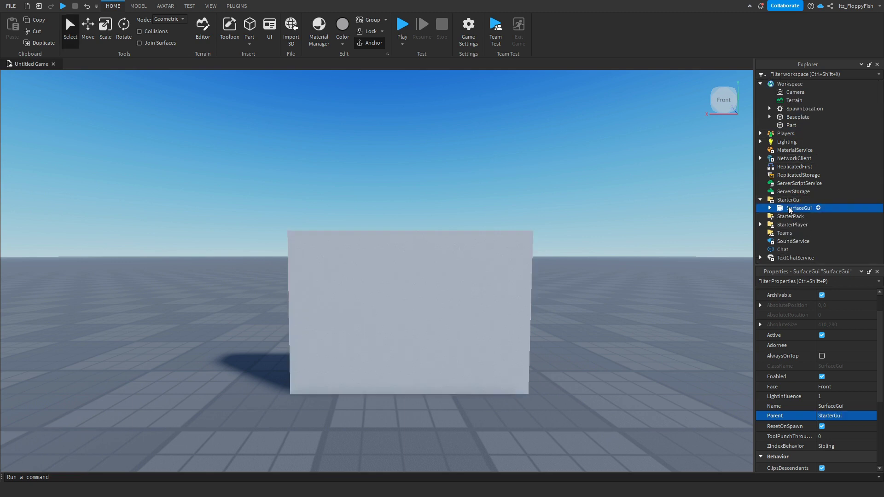
left_click(704, 219)
left_click(794, 210)
left_click(793, 210)
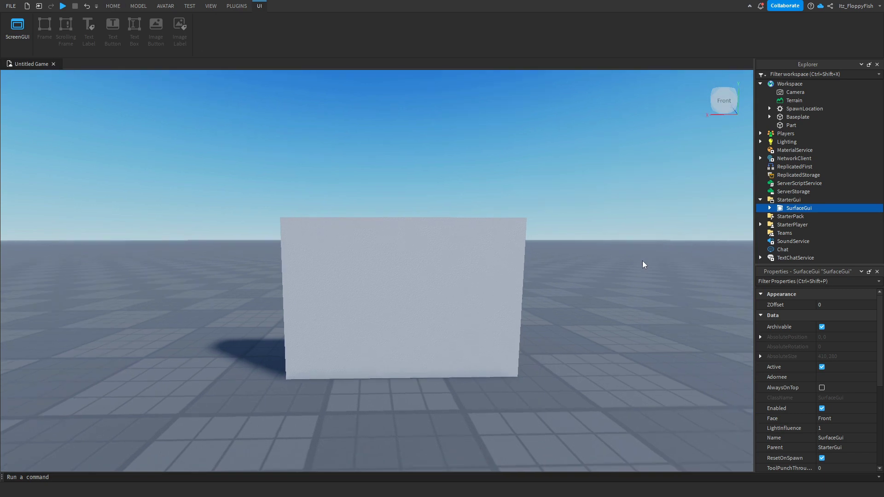
left_click(736, 371)
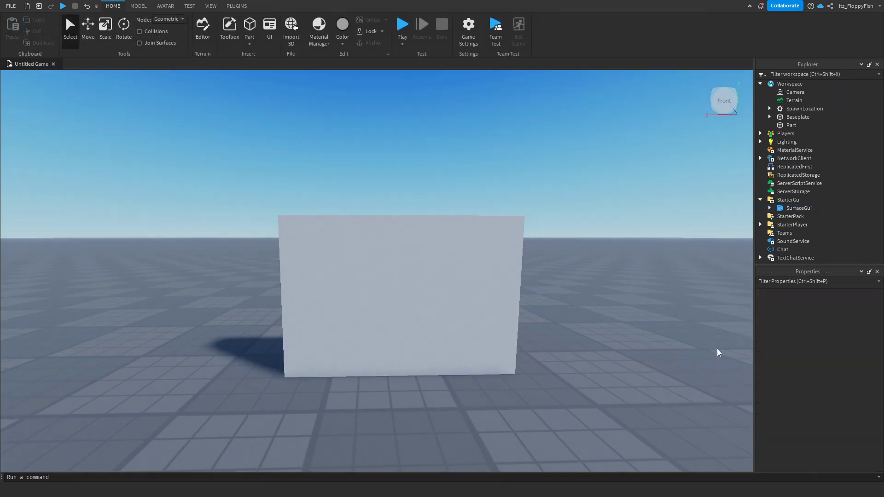
Set the StarterGui SurfaceGui's Adornee to the wall Part
left_click(790, 209)
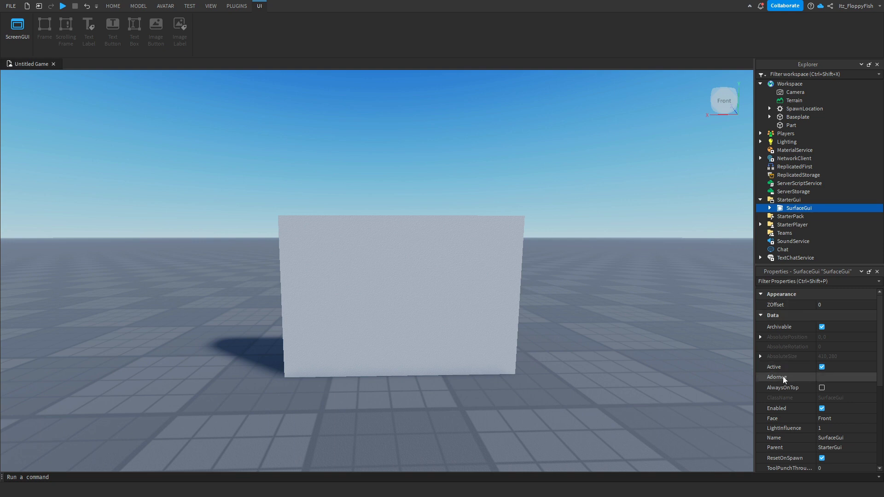
left_click(827, 378)
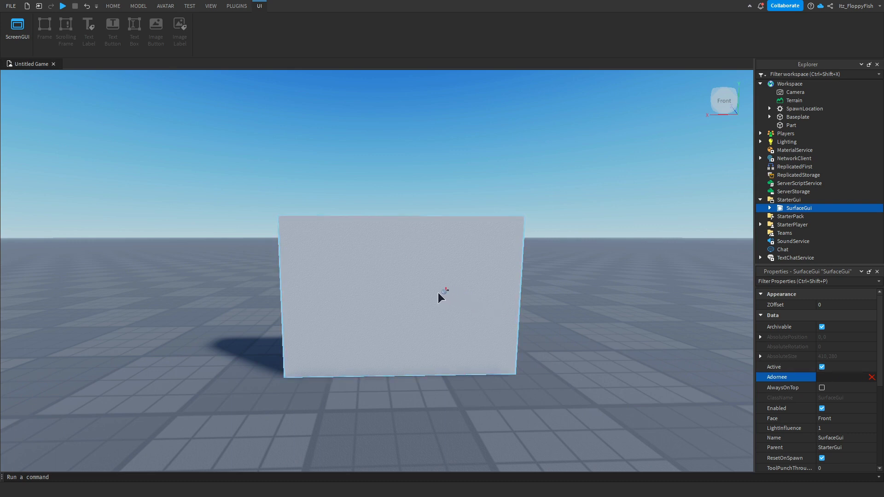
left_click(438, 293)
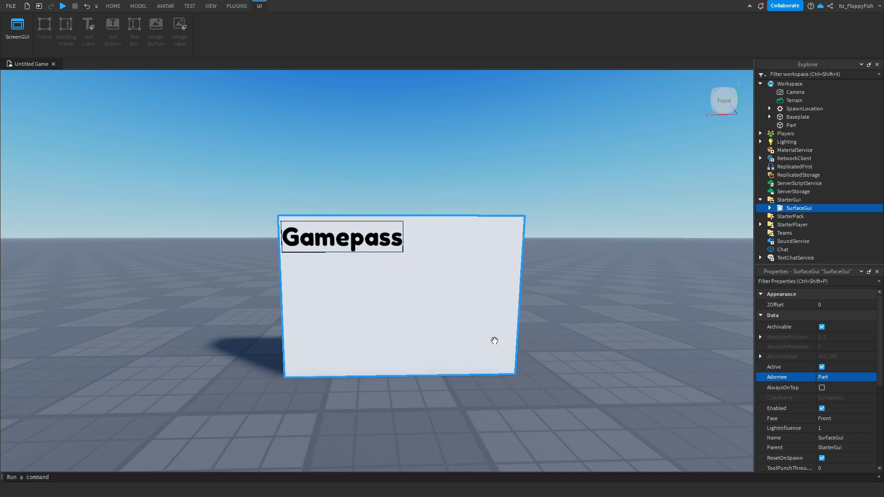
right_click_drag(539, 330, 397, 385)
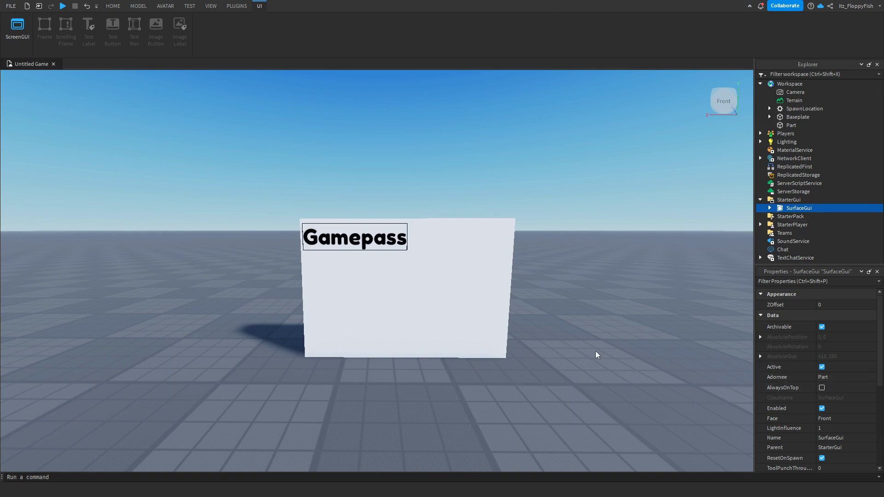
Turn on Allow Third Party Sales under Game Settings > Security, save, and start a play test
left_click(115, 6)
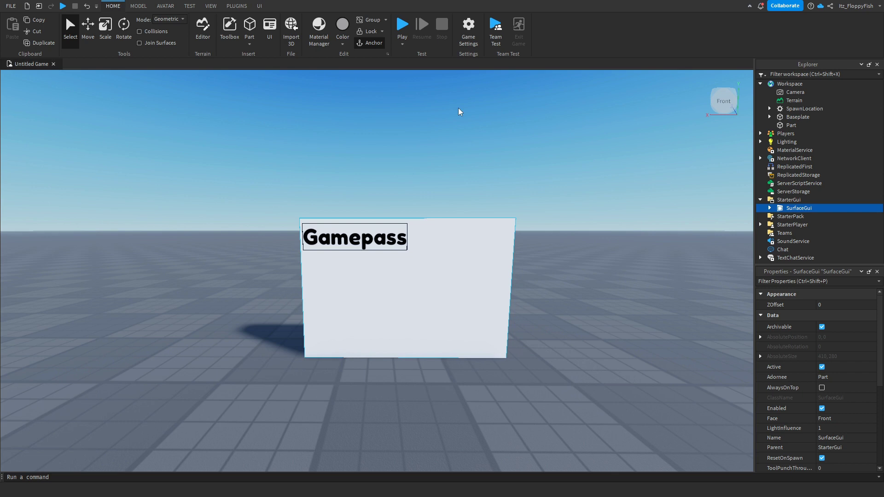
left_click(469, 30)
left_click(275, 187)
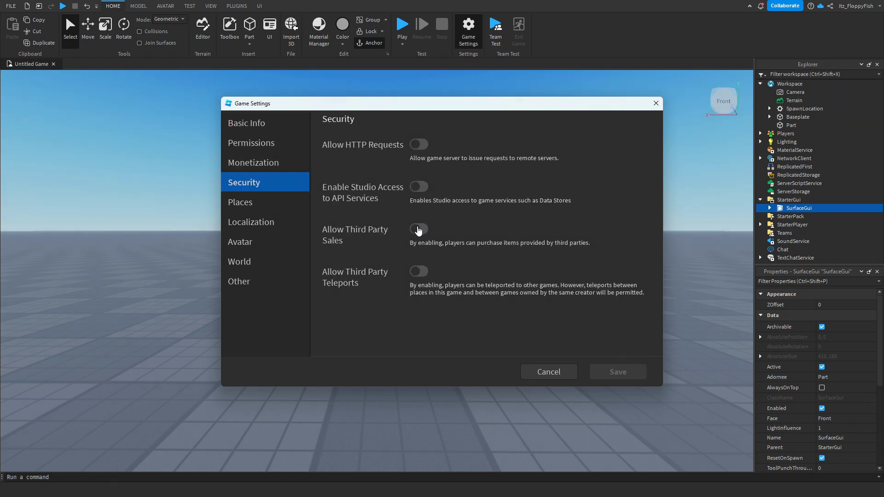
left_click(417, 230)
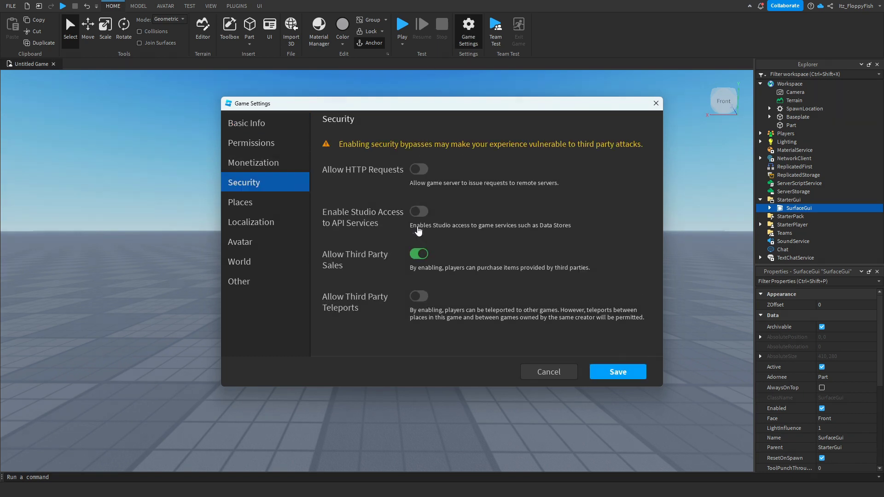
left_click(620, 377)
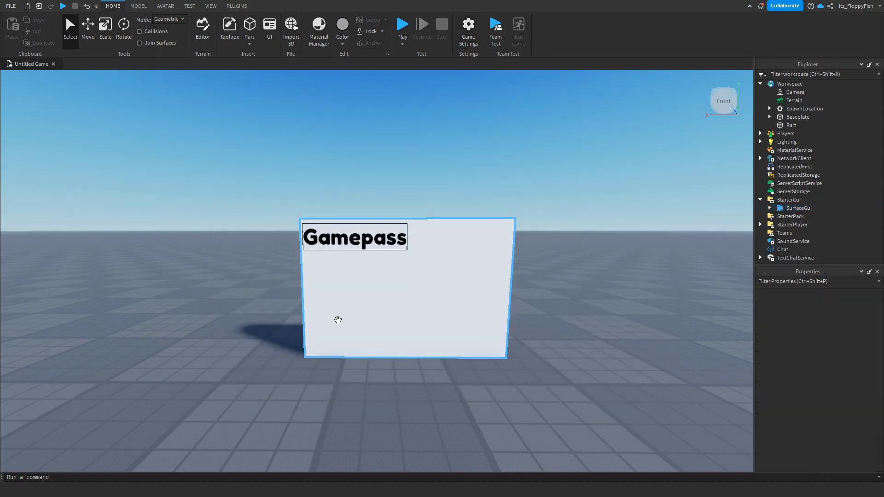
left_click(402, 25)
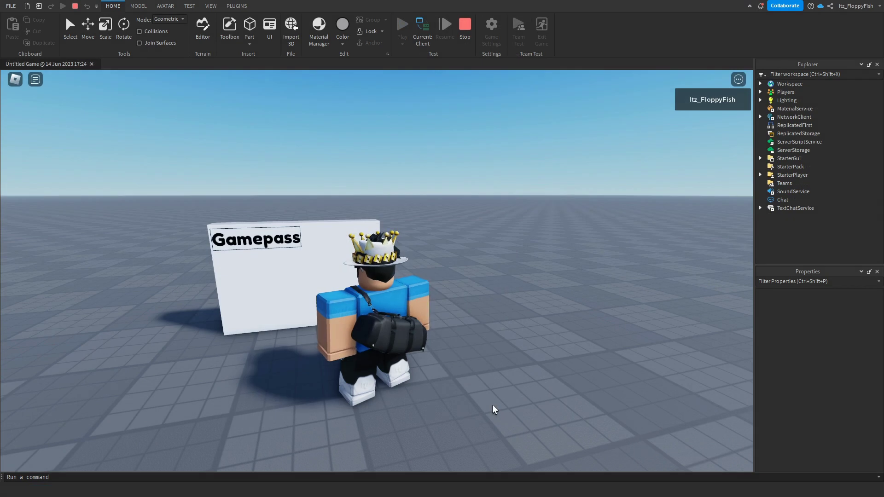
Click the Gamepass button to bring up the Buy Item prompt for Sword, then stop the play test
left_click(272, 239)
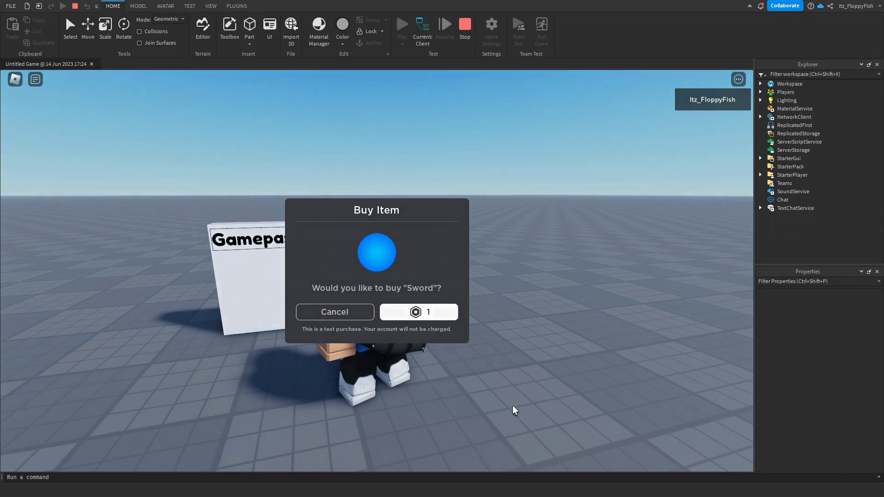
key("shift+F5")
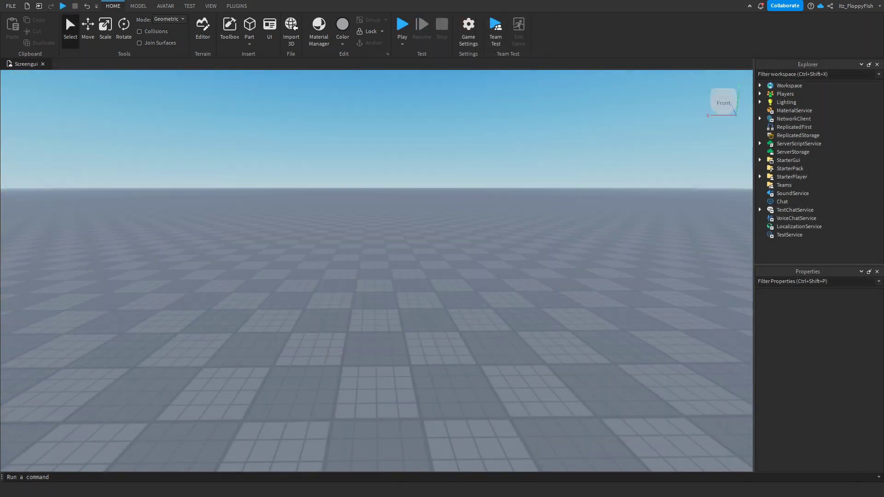